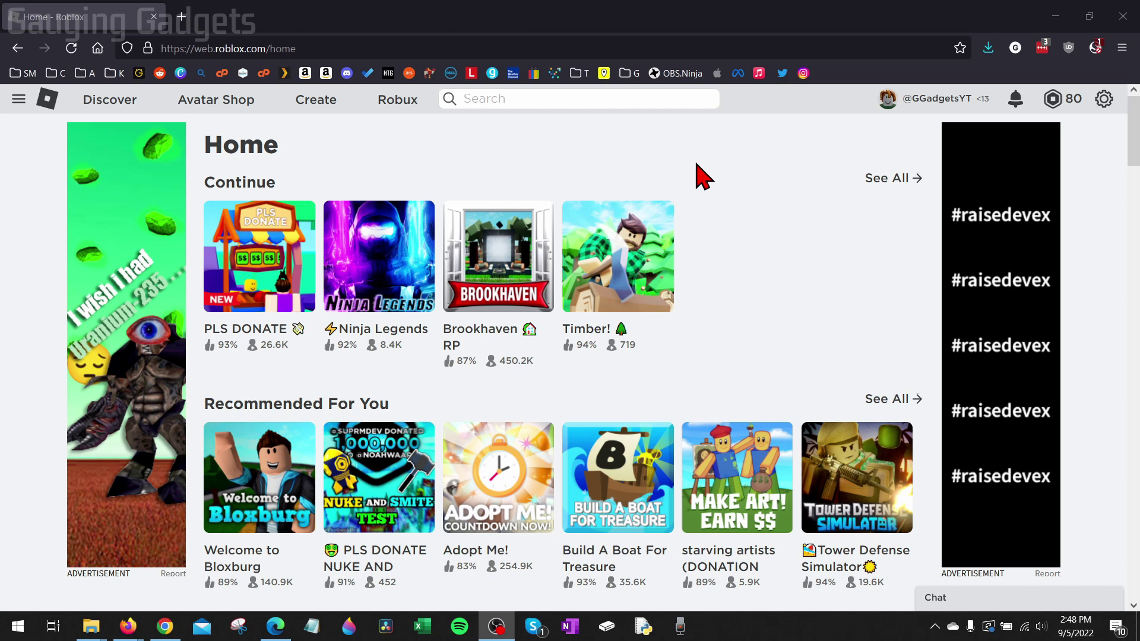
# Open the PLS DONATE game page from the Roblox home page thumbnail
pyautogui.click(253, 275)
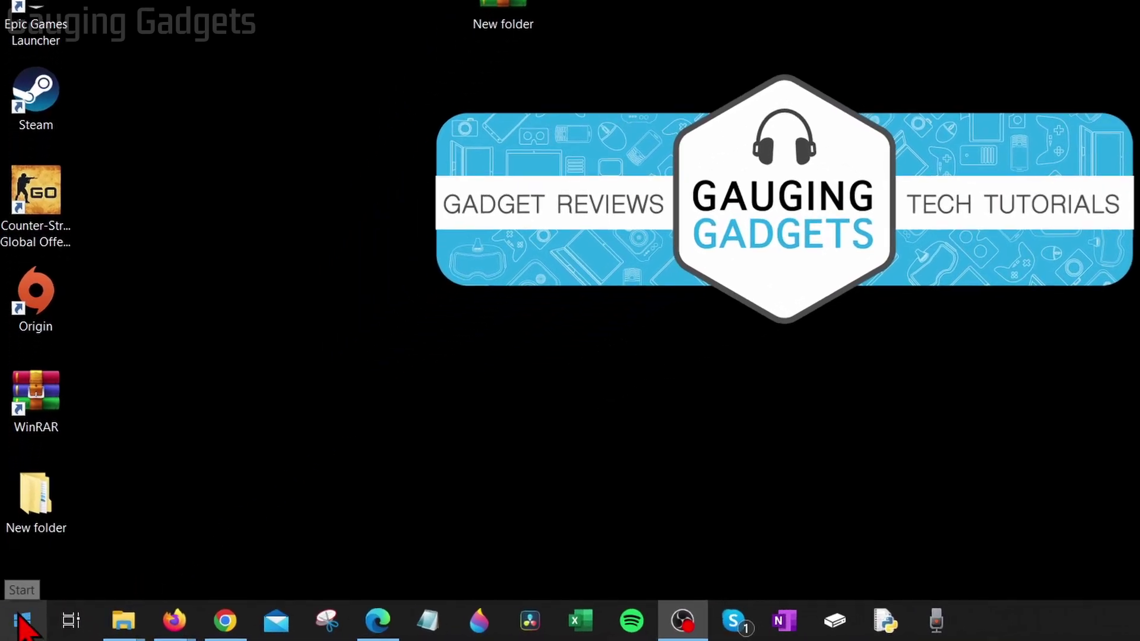
# Search Start for 'roblox' and choose Uninstall on the Roblox Player result
pyautogui.click(21, 621)
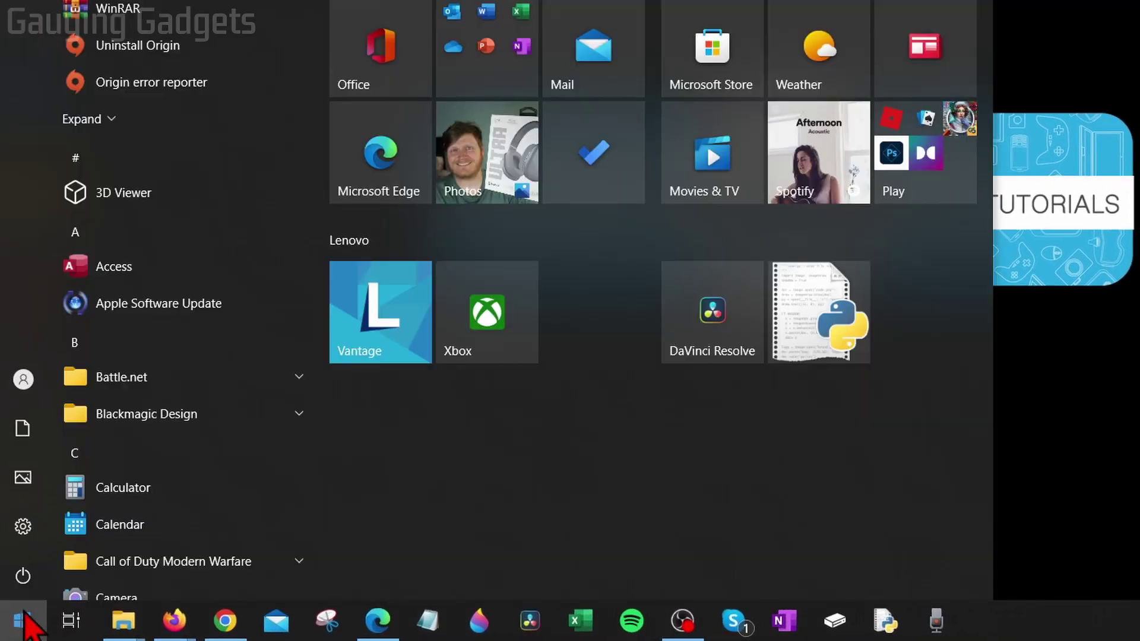
pyautogui.click(25, 618)
pyautogui.click(25, 621)
pyautogui.write('roblox')
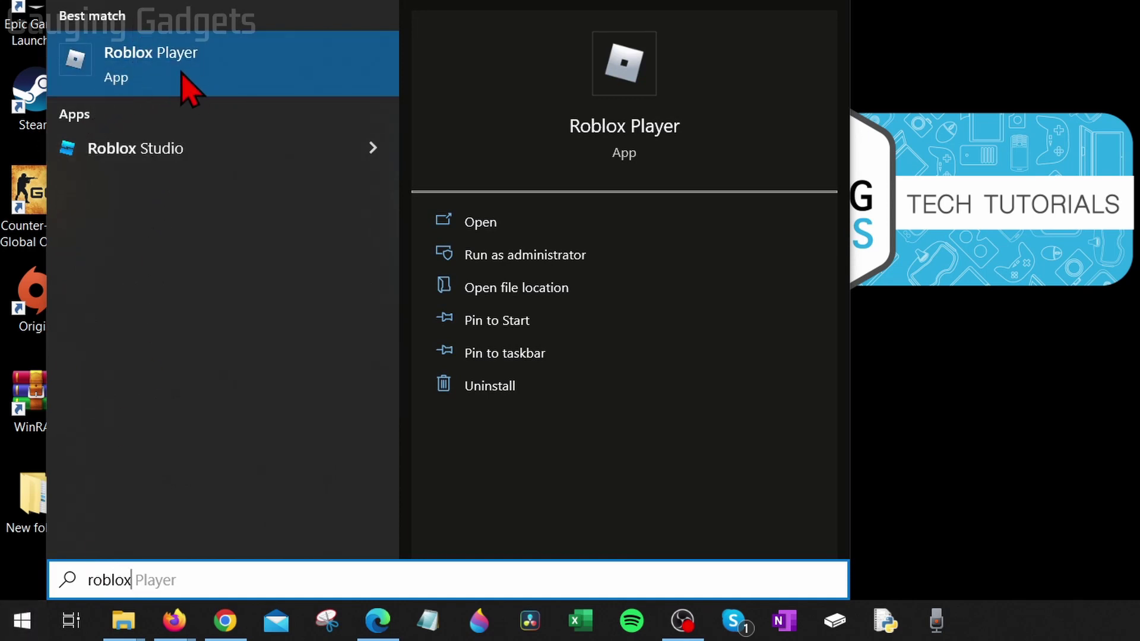
pyautogui.rightClick(147, 78)
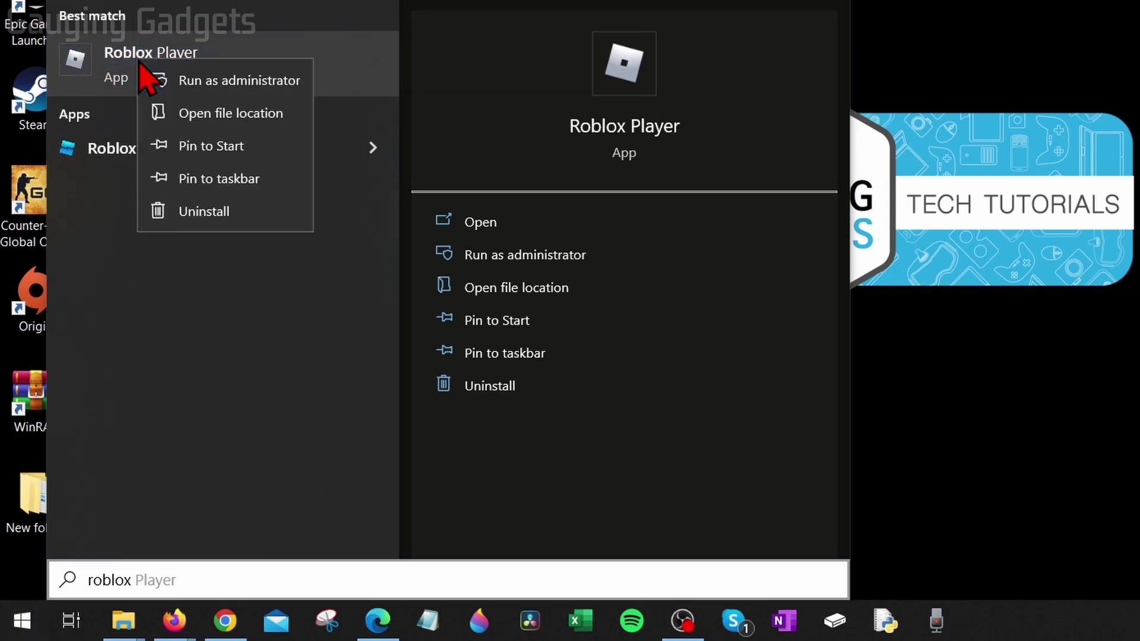
pyautogui.click(201, 213)
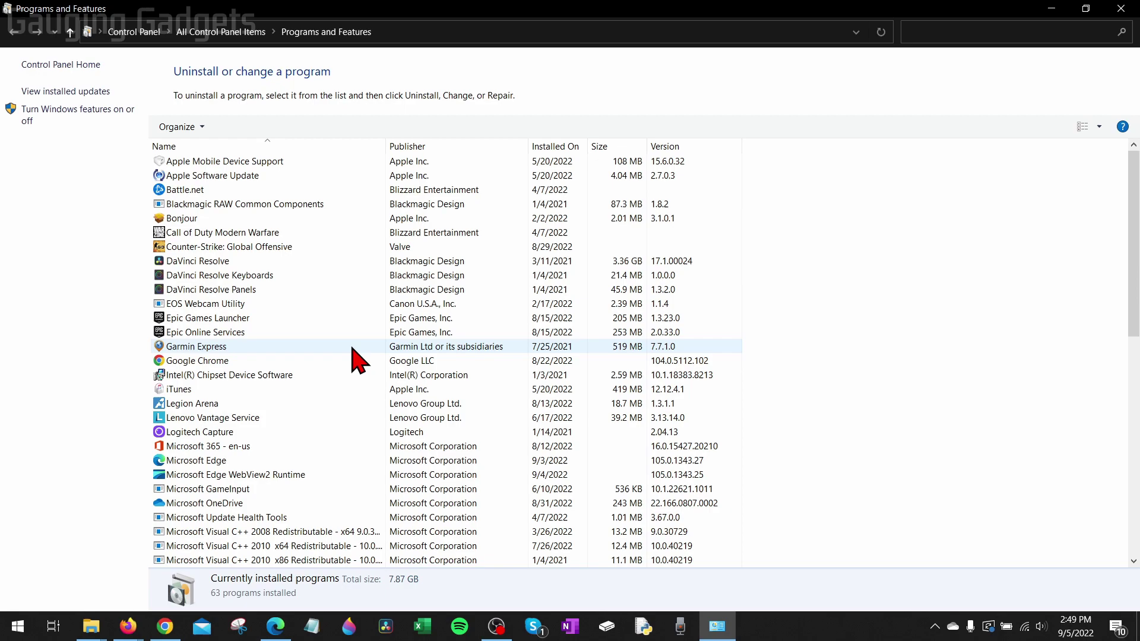
# Uninstall the Roblox Player entry in Programs and Features, confirm, and close the window
pyautogui.scroll(-12, 350, 365)
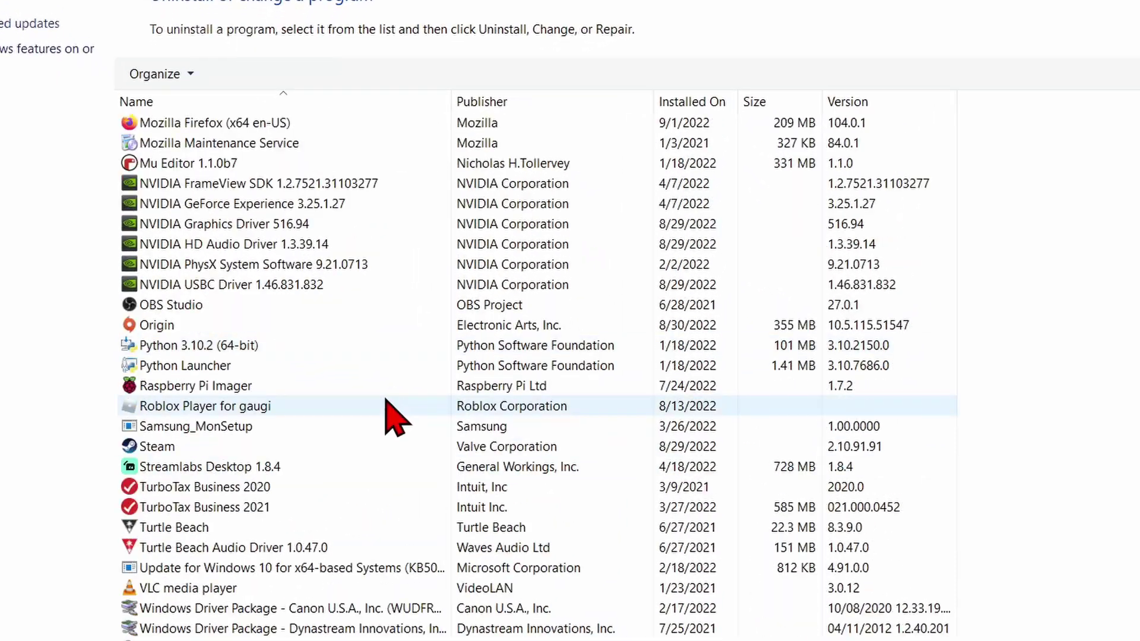
pyautogui.click(196, 410)
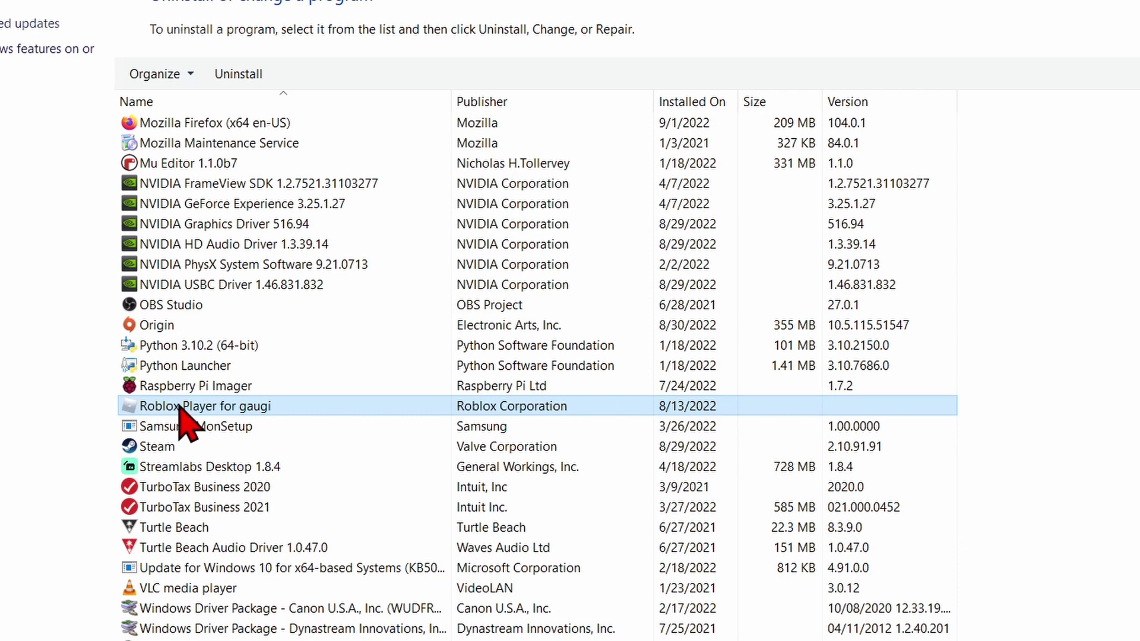
pyautogui.click(237, 76)
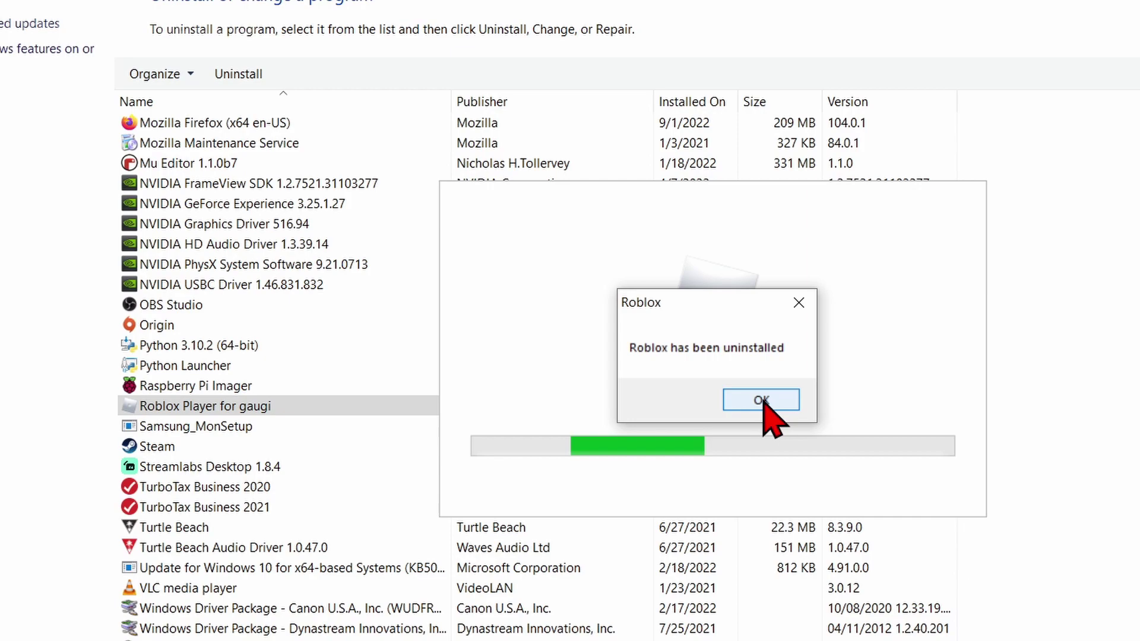
pyautogui.click(762, 401)
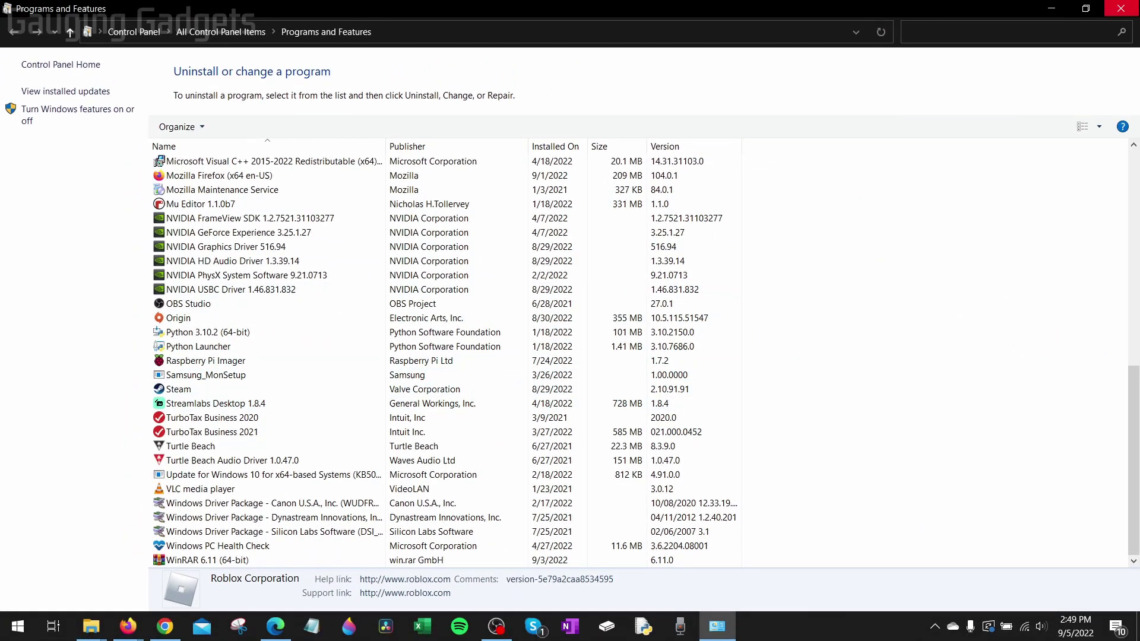
pyautogui.click(1122, 10)
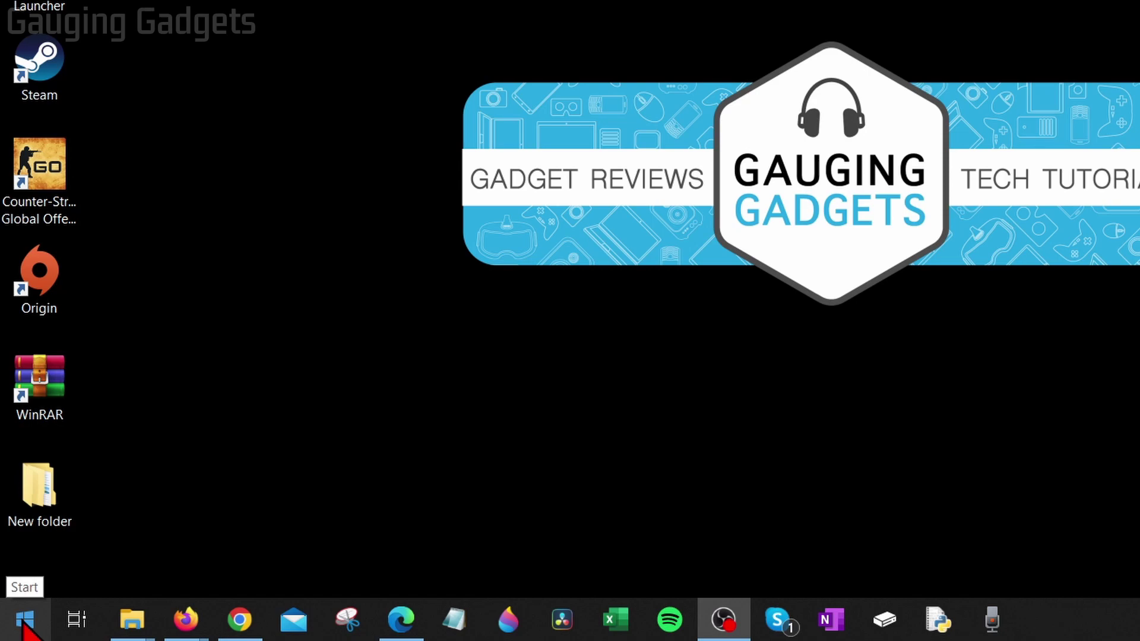
# Go to System settings' Storage page and open the Temporary files breakdown
pyautogui.rightClick(25, 628)
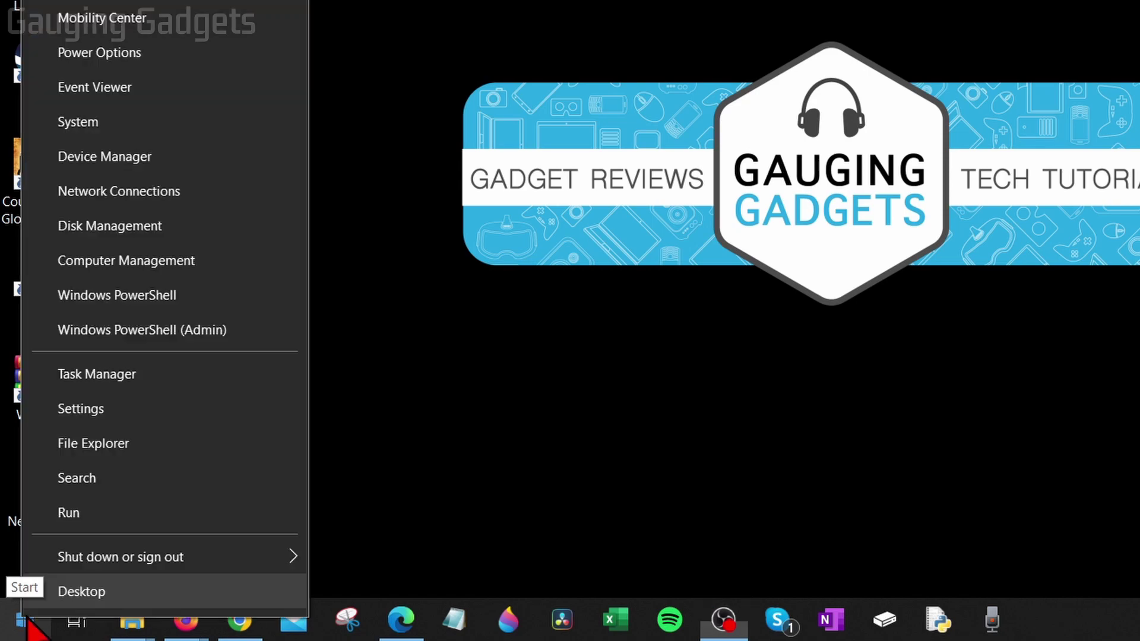
pyautogui.click(103, 133)
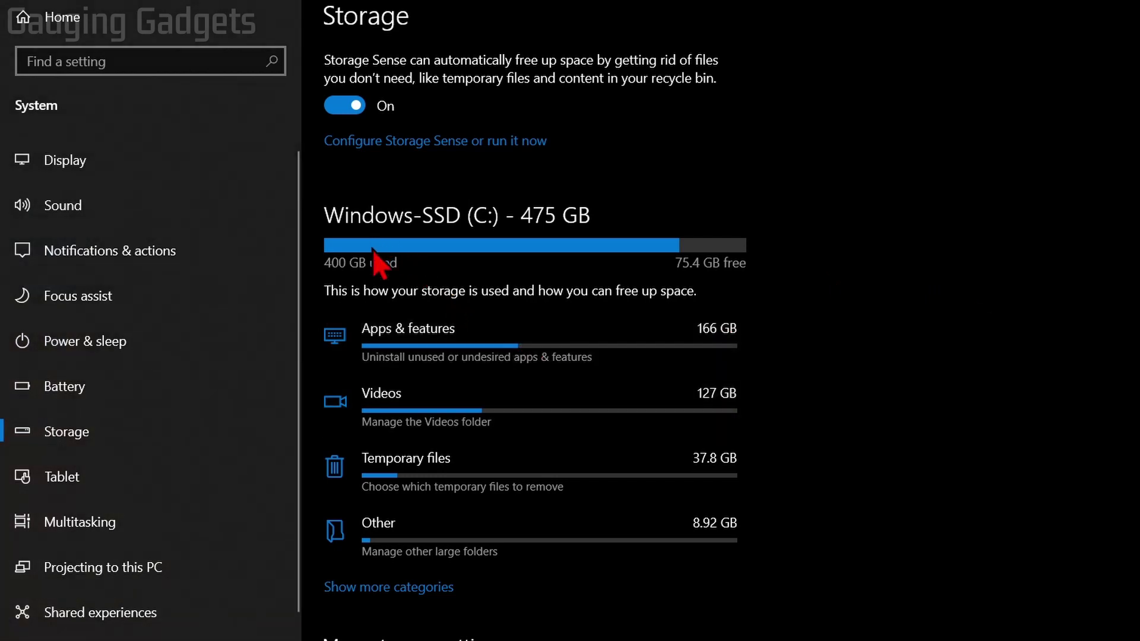
pyautogui.click(417, 467)
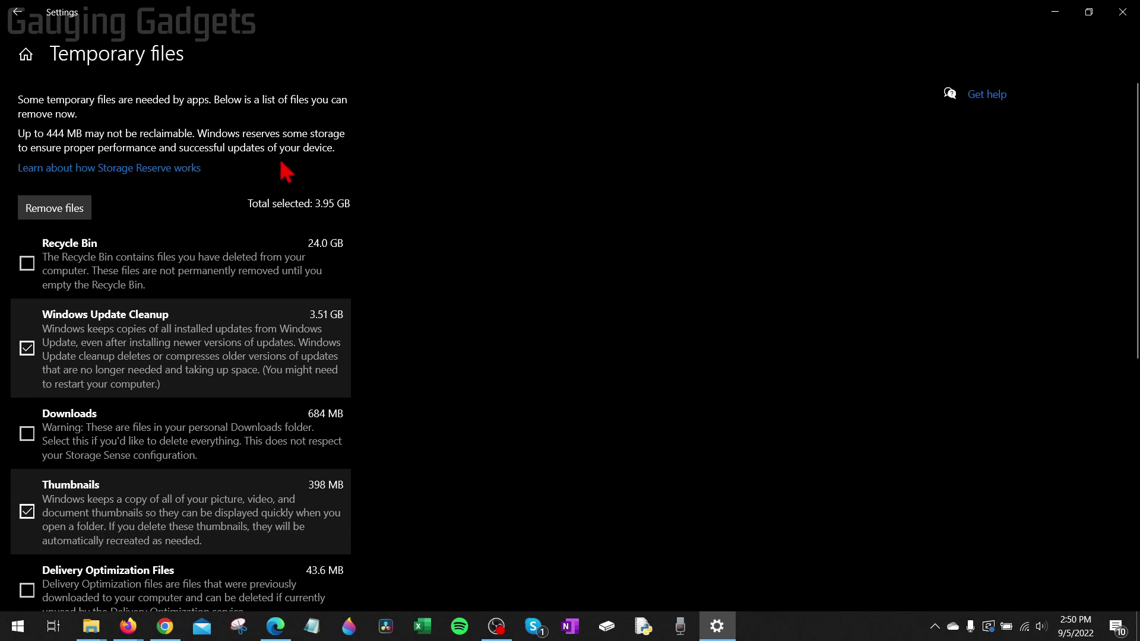
# Uncheck Windows Update Cleanup, Thumbnails, Defender, DirectX Shader Cache, error reports and Temporary Internet Files
pyautogui.scroll(-1, 275, 171)
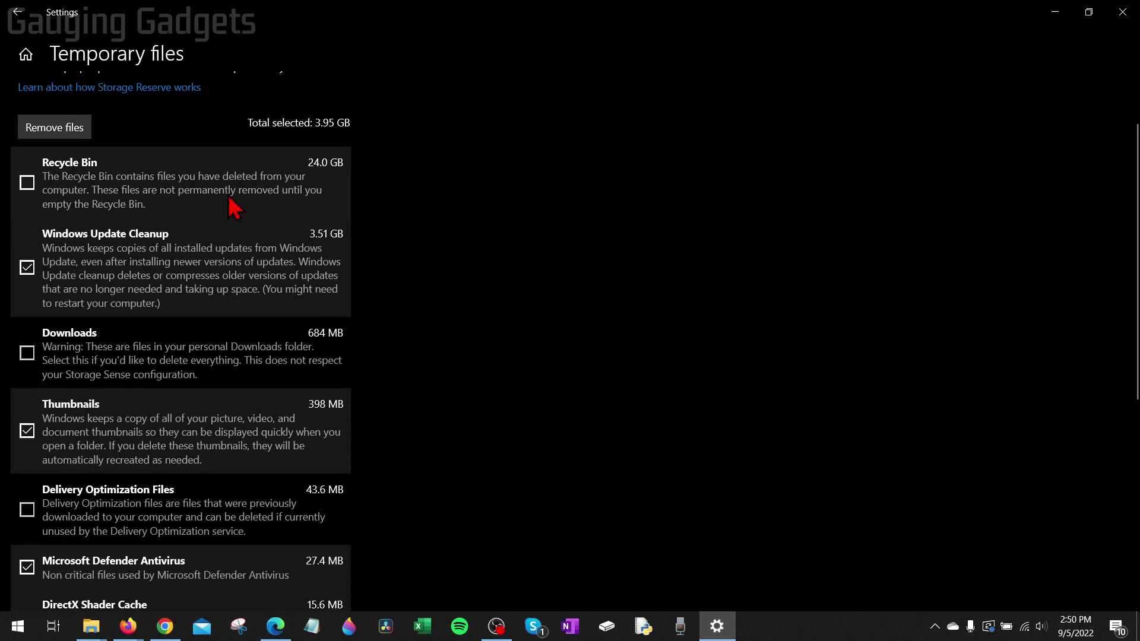
pyautogui.click(28, 268)
pyautogui.scroll(-5, 31, 338)
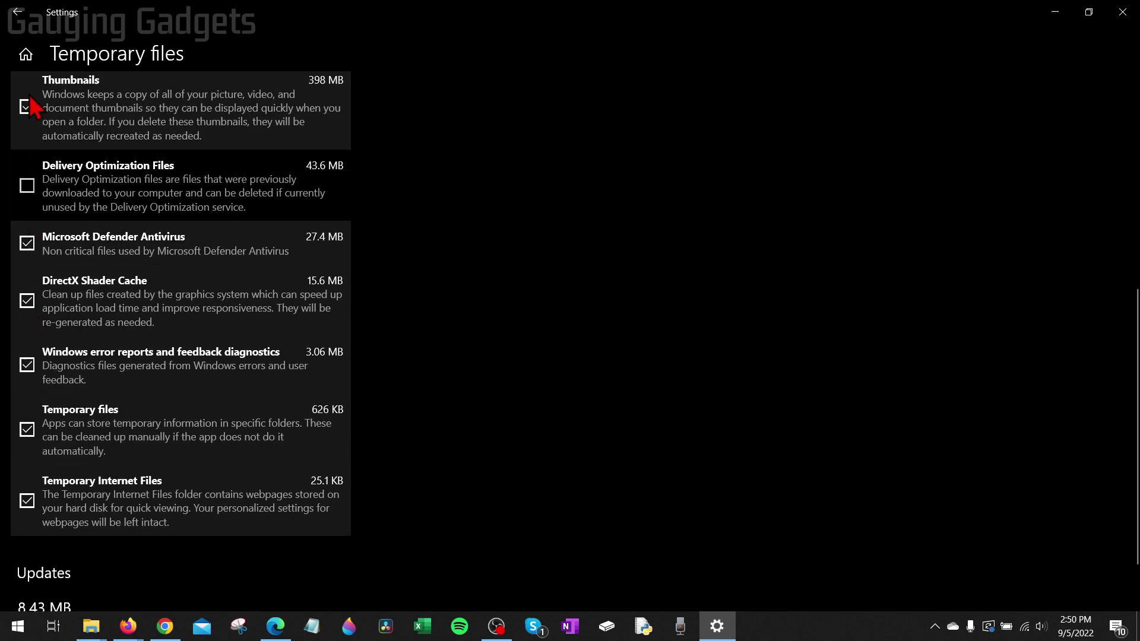
pyautogui.click(29, 105)
pyautogui.click(51, 260)
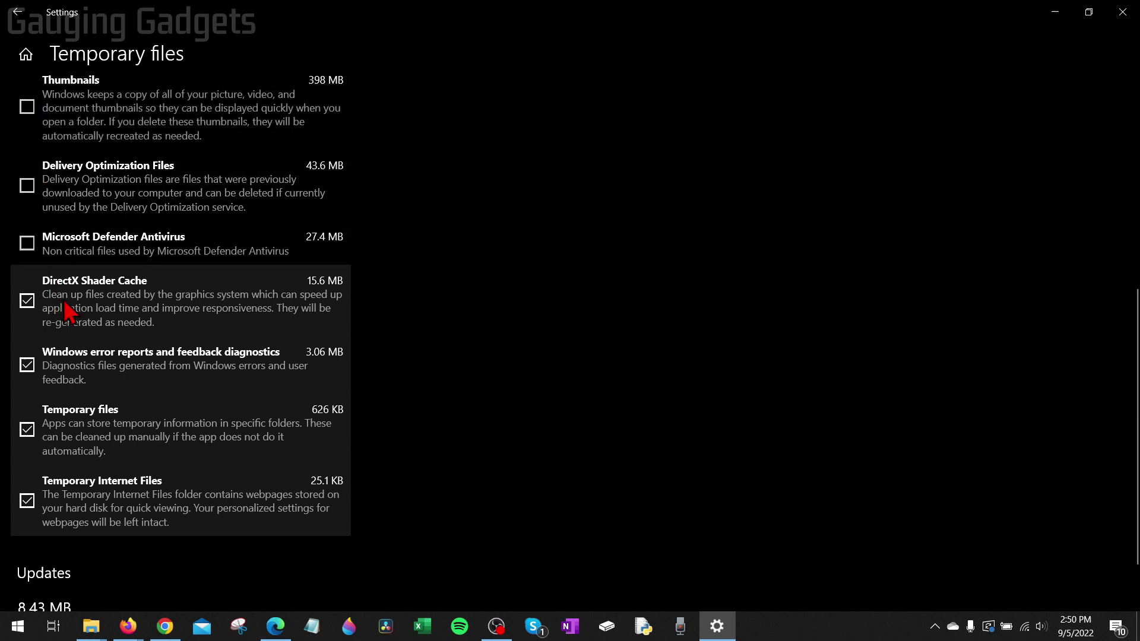
pyautogui.click(56, 306)
pyautogui.click(92, 360)
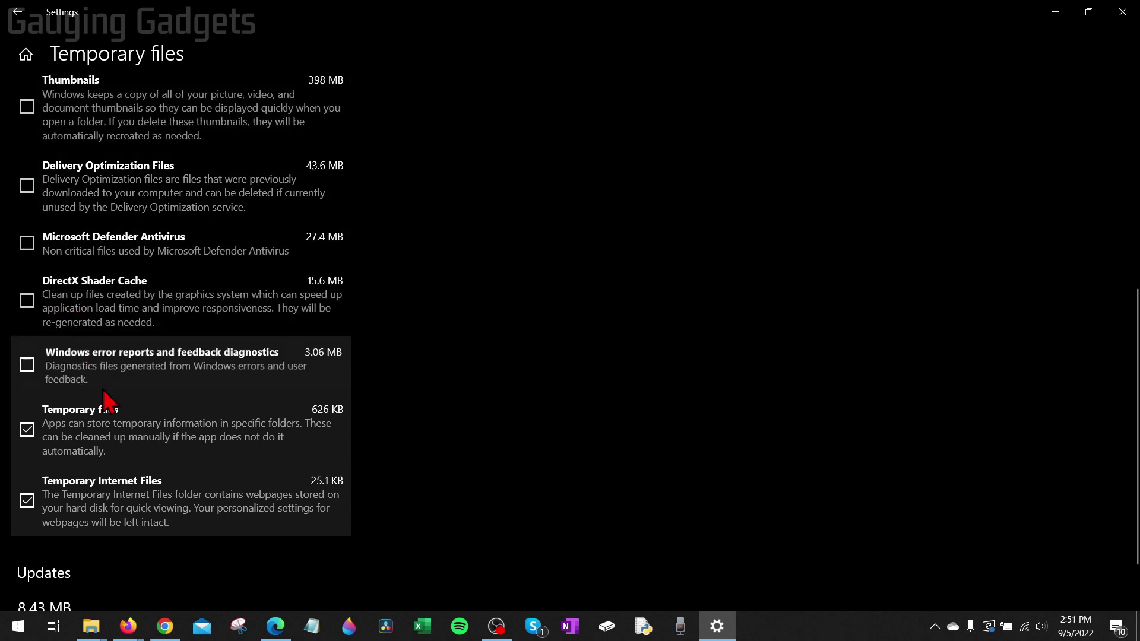
pyautogui.click(136, 496)
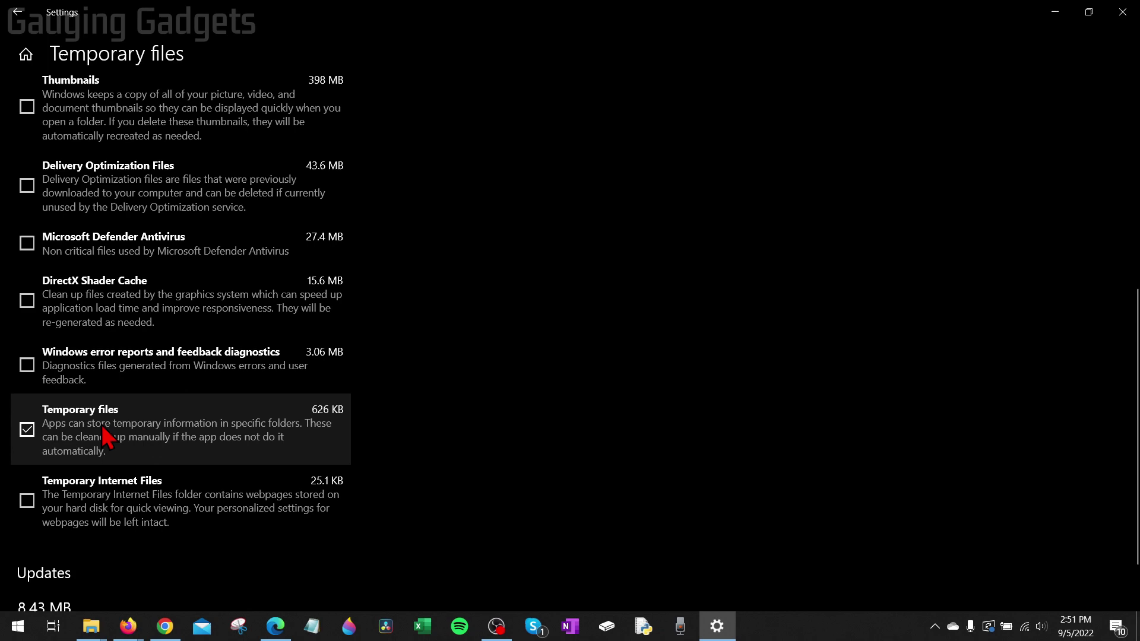
# Remove the remaining 626 KB of temporary files and close Settings
pyautogui.scroll(6, 341, 423)
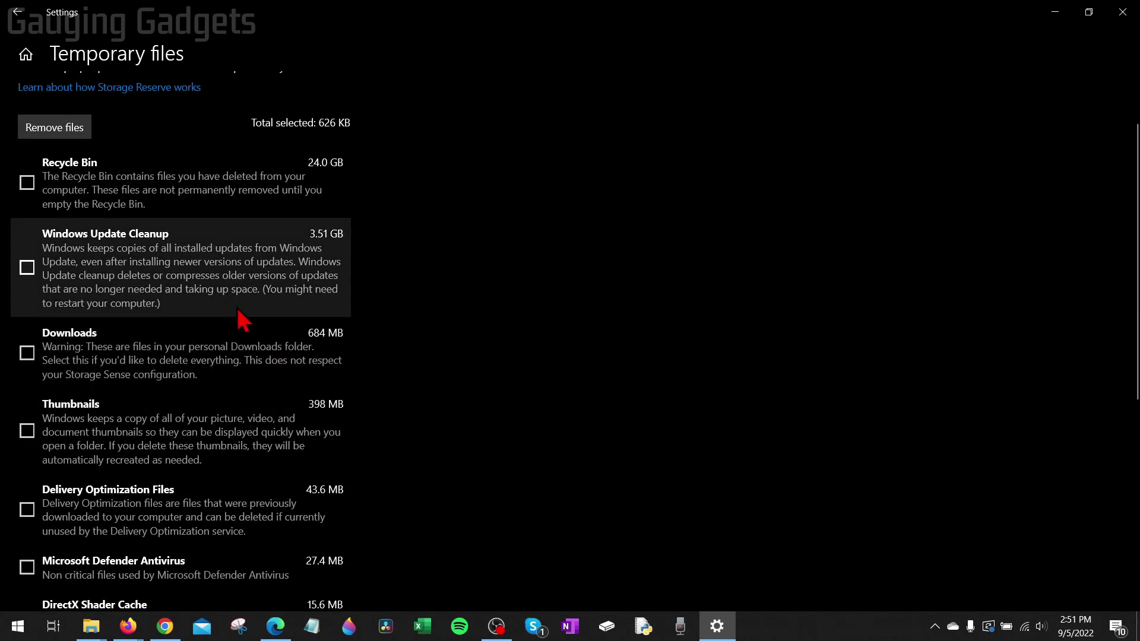
pyautogui.scroll(-7, 238, 318)
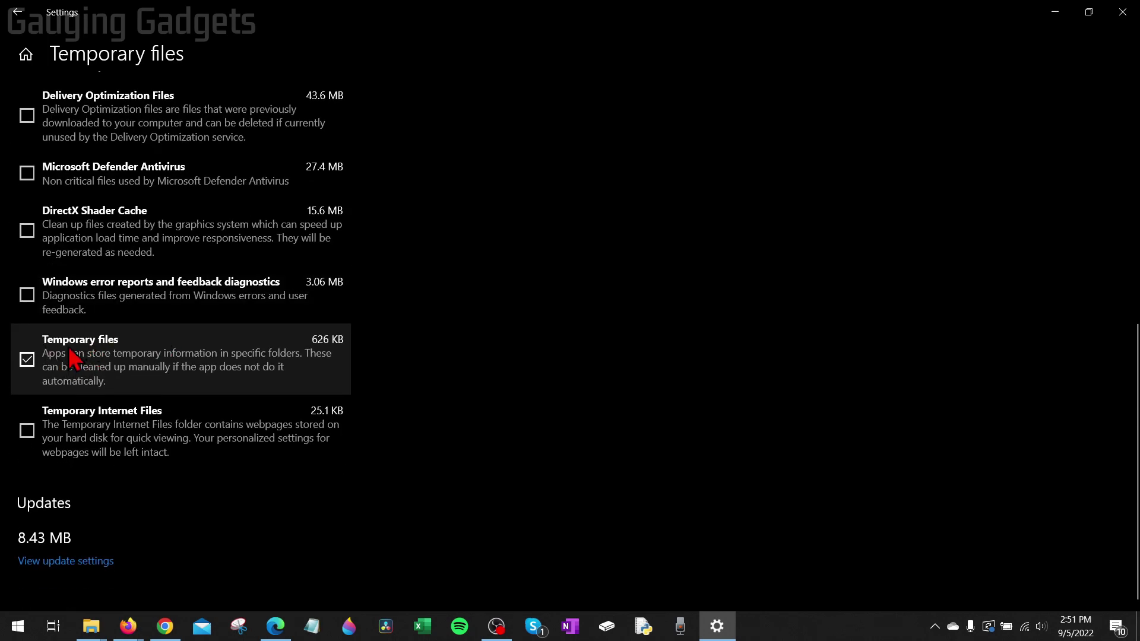
pyautogui.scroll(6, 376, 412)
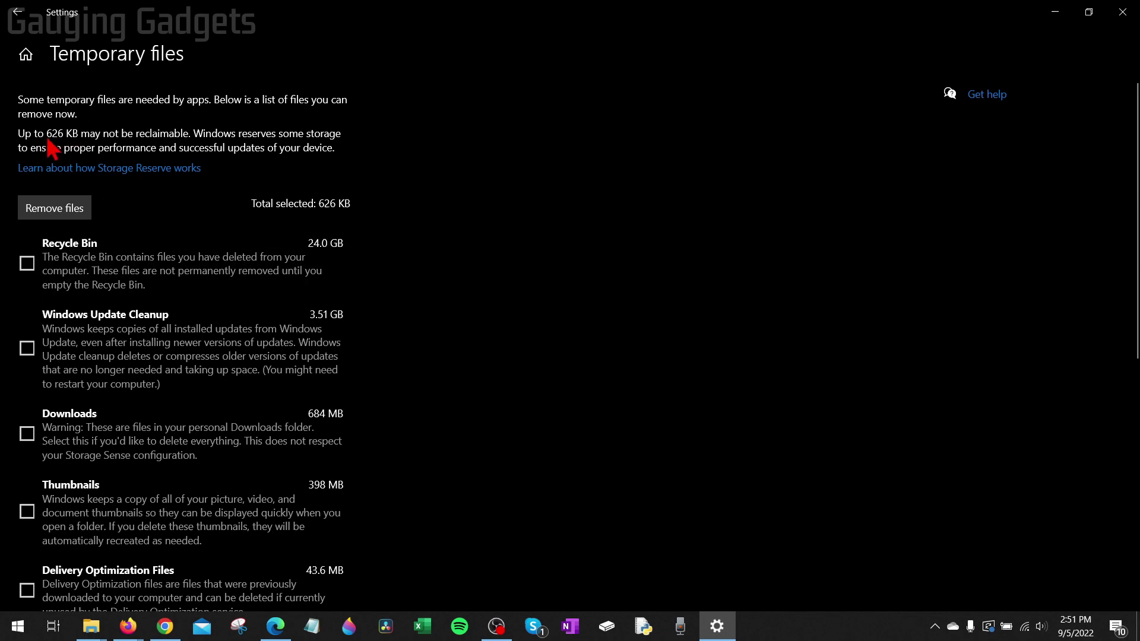
pyautogui.click(52, 214)
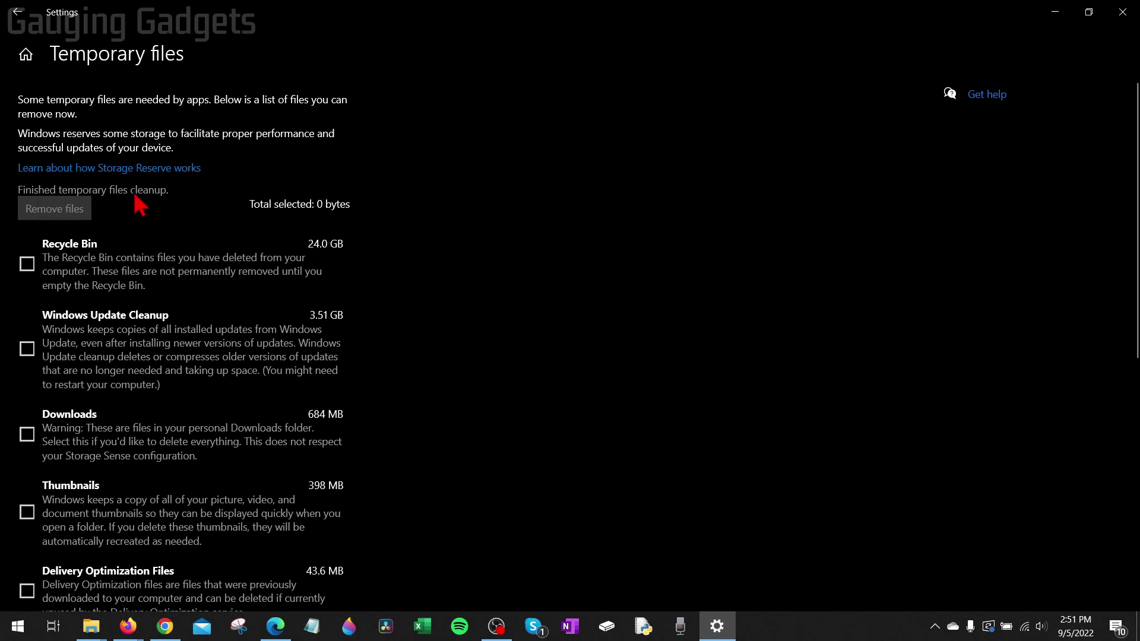
pyautogui.click(1123, 12)
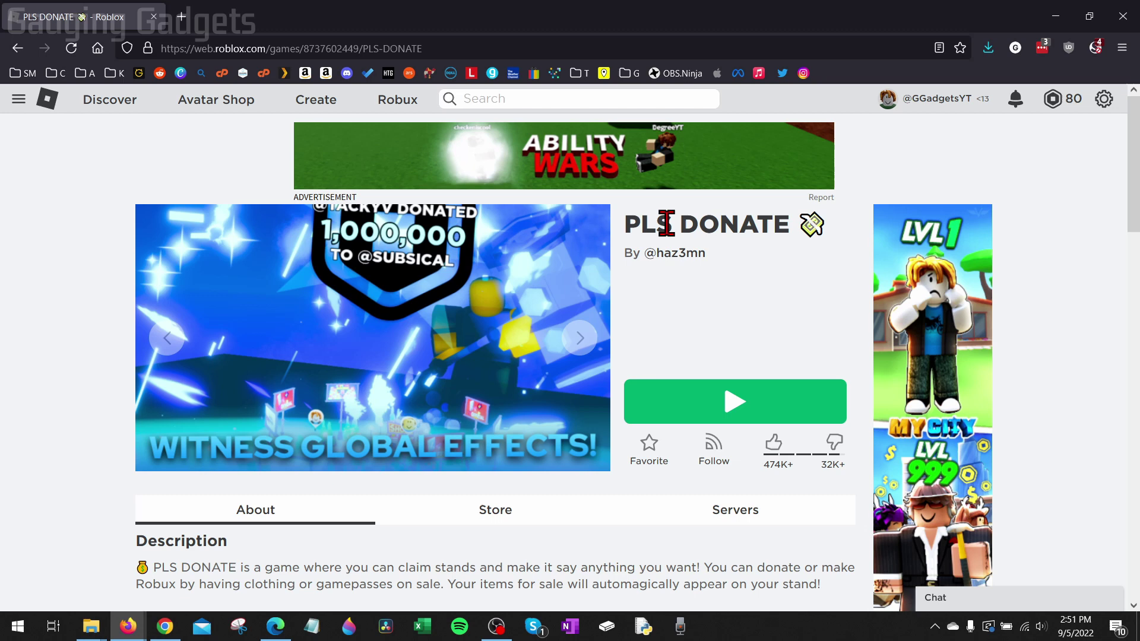
# Download and run RobloxPlayerLauncher.exe from the PLS DONATE Play prompt, confirming the installation
pyautogui.click(732, 408)
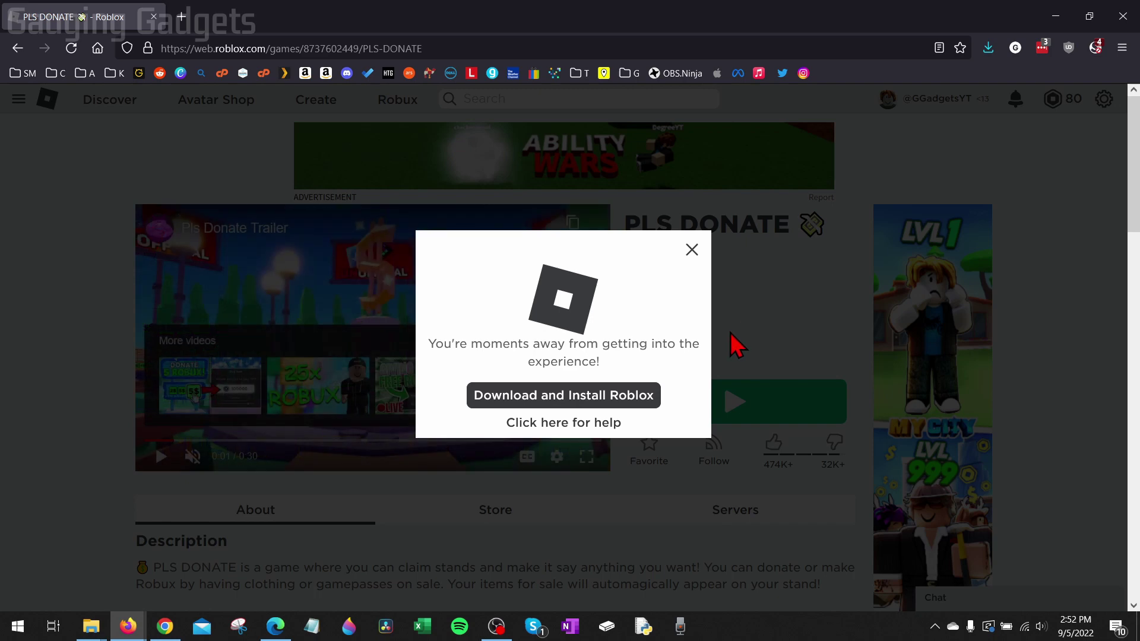
pyautogui.click(567, 405)
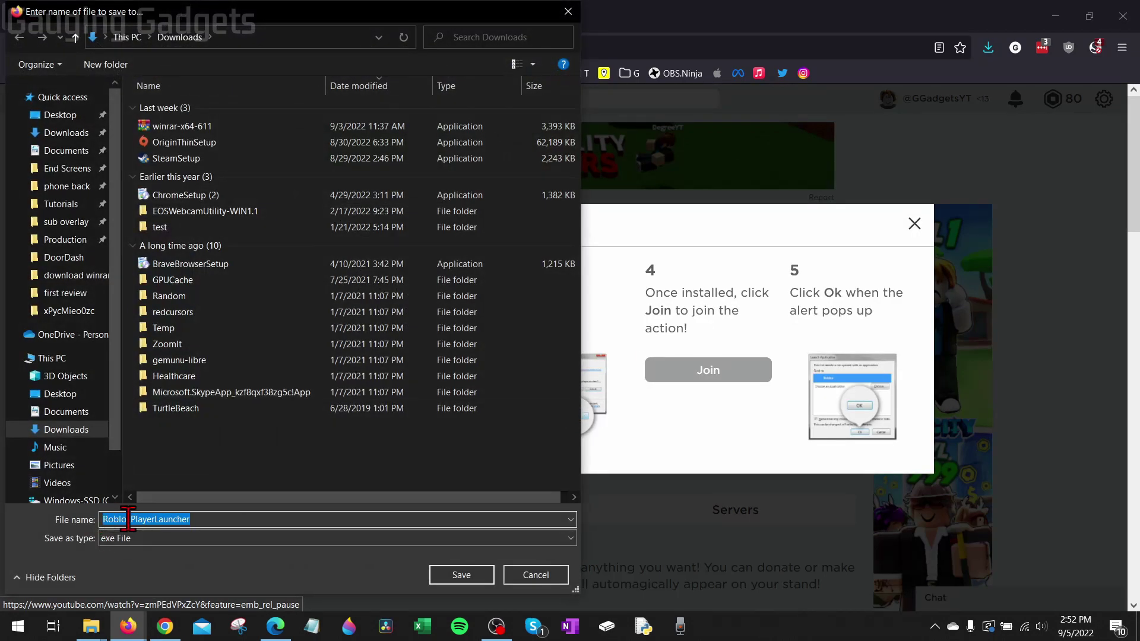
pyautogui.click(469, 577)
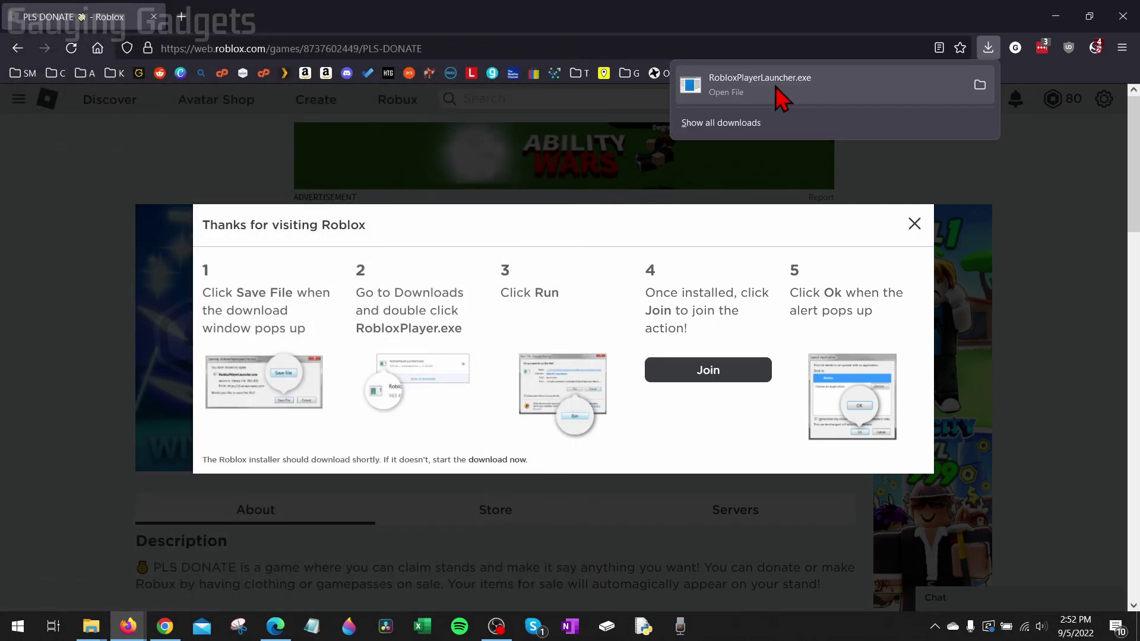
pyautogui.click(779, 94)
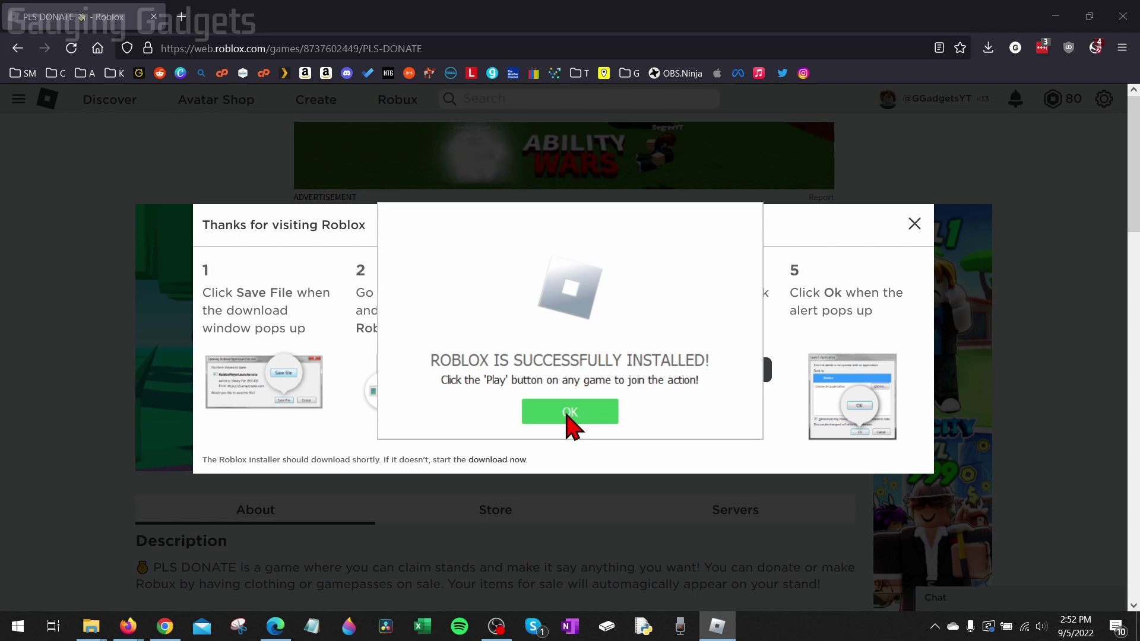
pyautogui.click(569, 414)
pyautogui.click(914, 224)
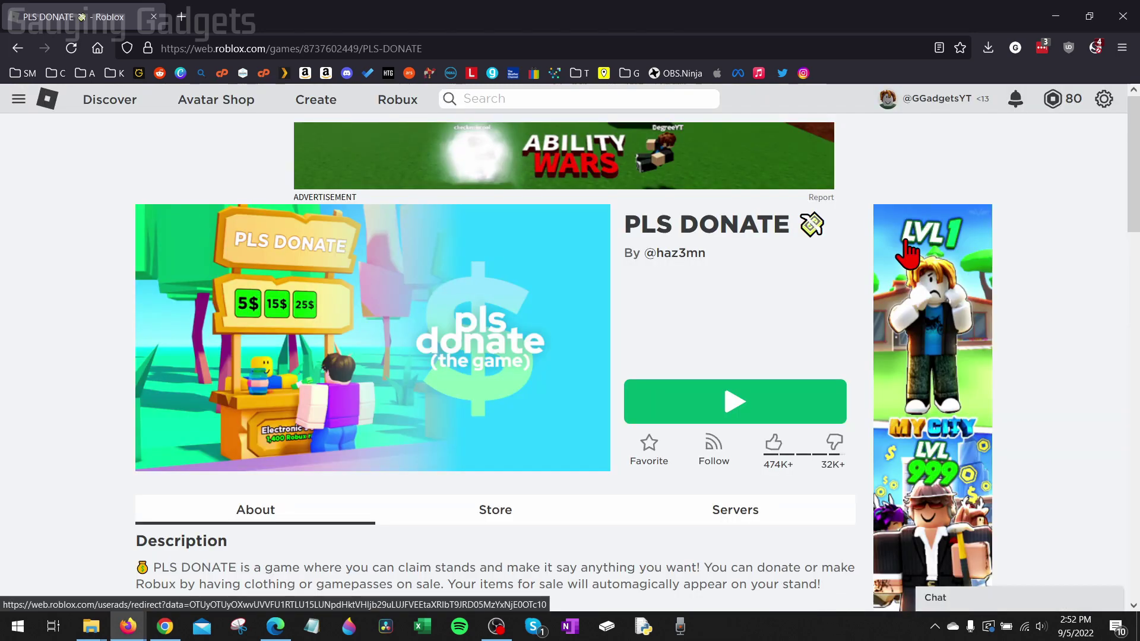
# Play PLS DONATE, allowing the browser to open the roblox-player link
pyautogui.click(722, 406)
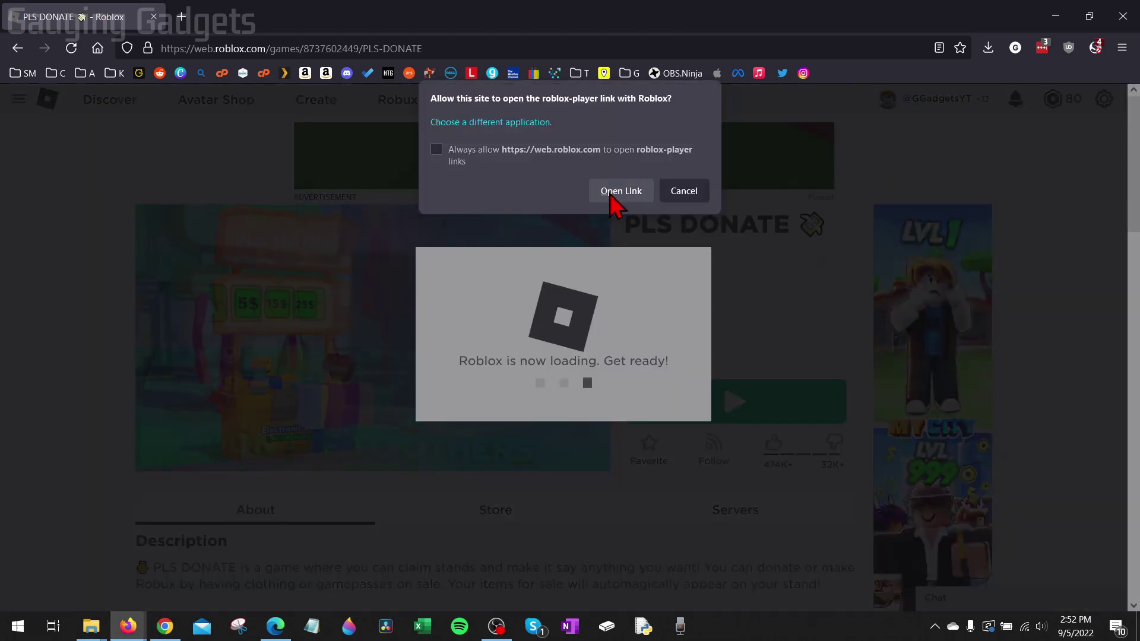
pyautogui.click(618, 193)
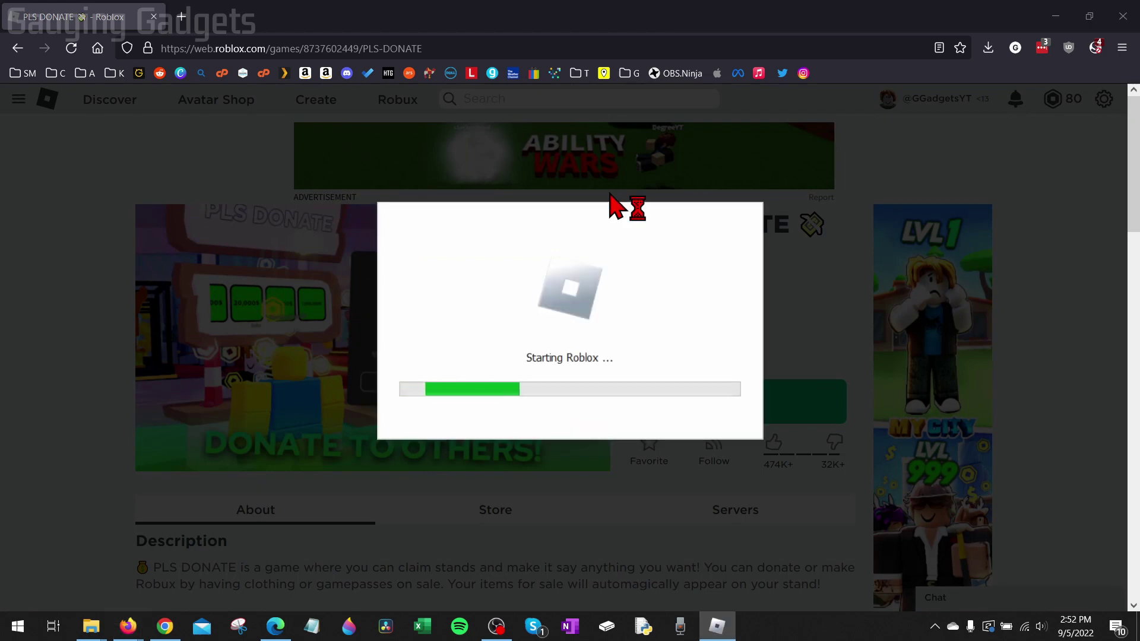